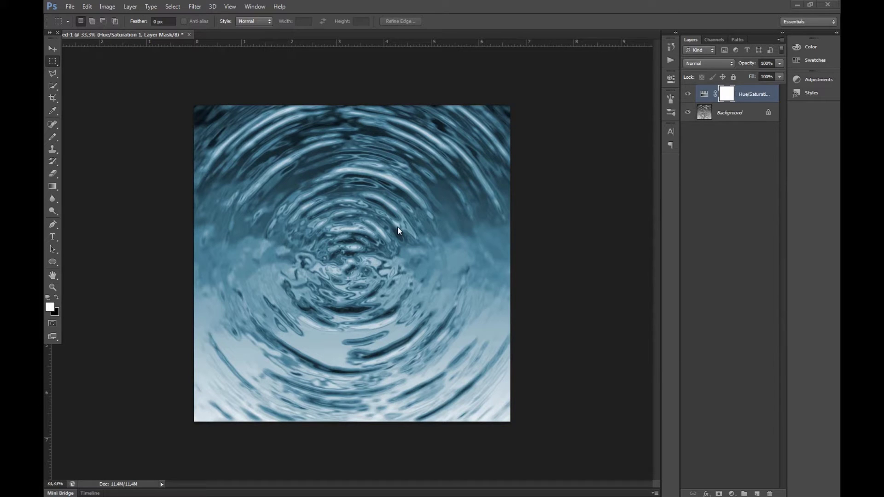
# Create a new blank document 2560 pixels wide by 1400 pixels high.
pyautogui.click(69, 8)
pyautogui.click(79, 16)
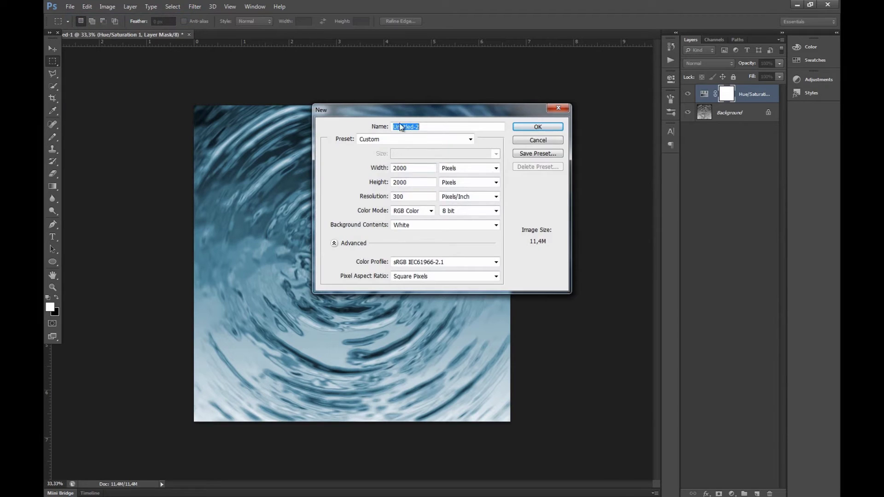
pyautogui.moveTo(412, 110); pyautogui.dragTo(472, 185)
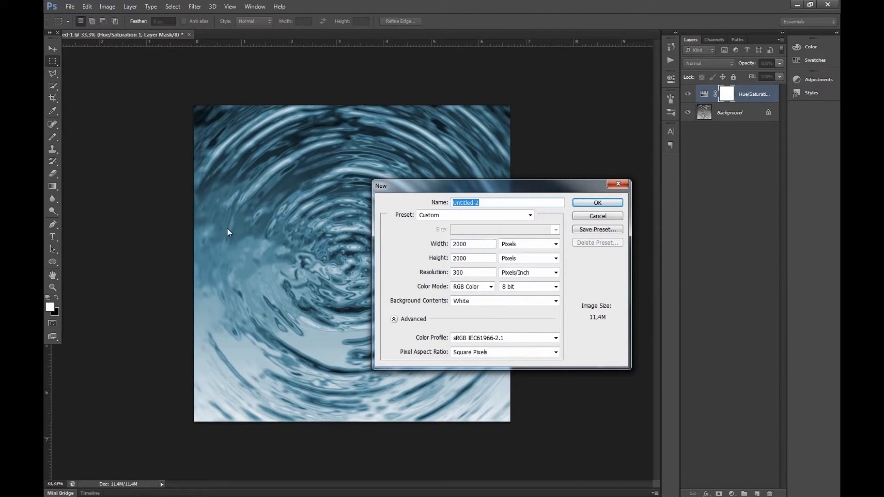
pyautogui.doubleClick(467, 246)
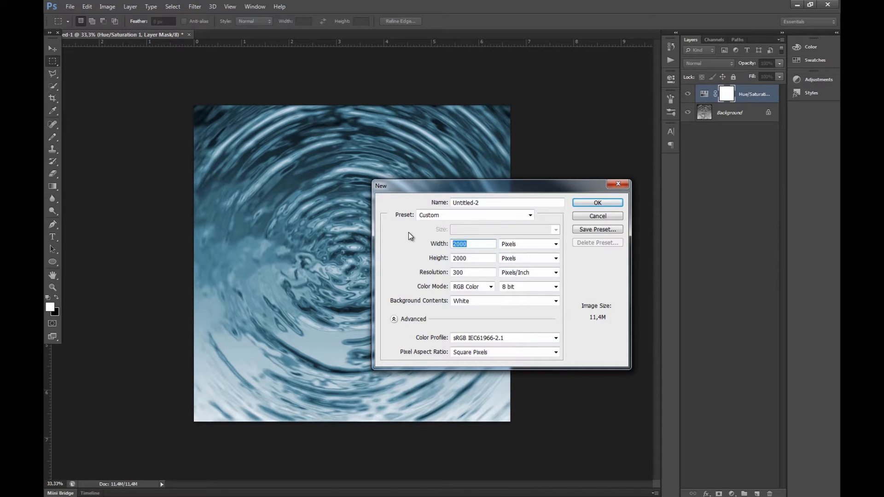
pyautogui.write('2560')
pyautogui.moveTo(480, 258); pyautogui.dragTo(403, 263)
pyautogui.write('1400')
pyautogui.click(606, 201)
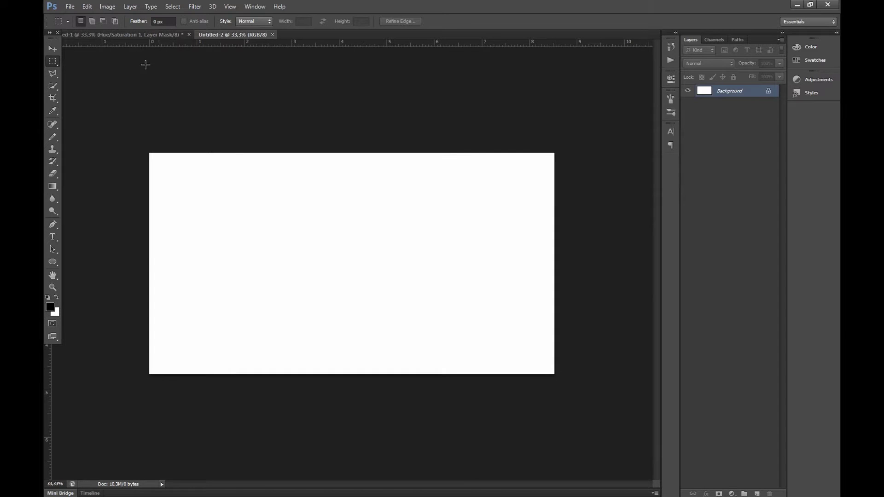
# Fill the blank canvas with rendered grey clouds.
pyautogui.click(195, 7)
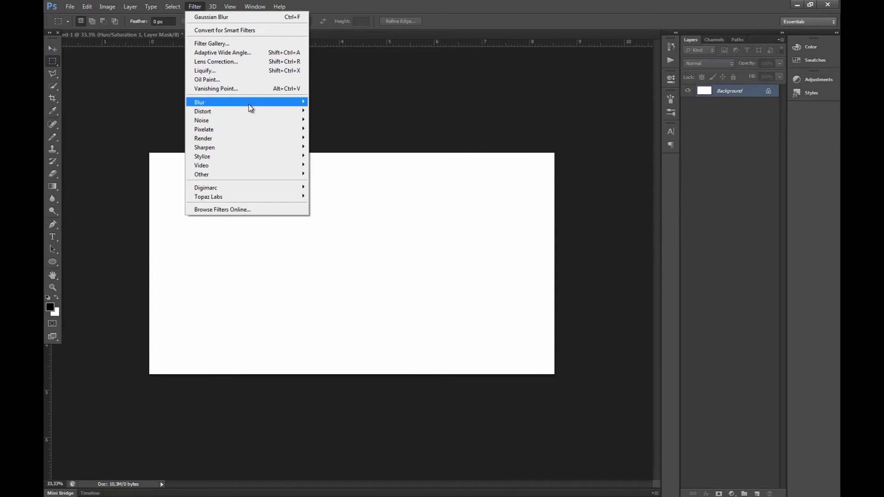
pyautogui.moveTo(233, 138)
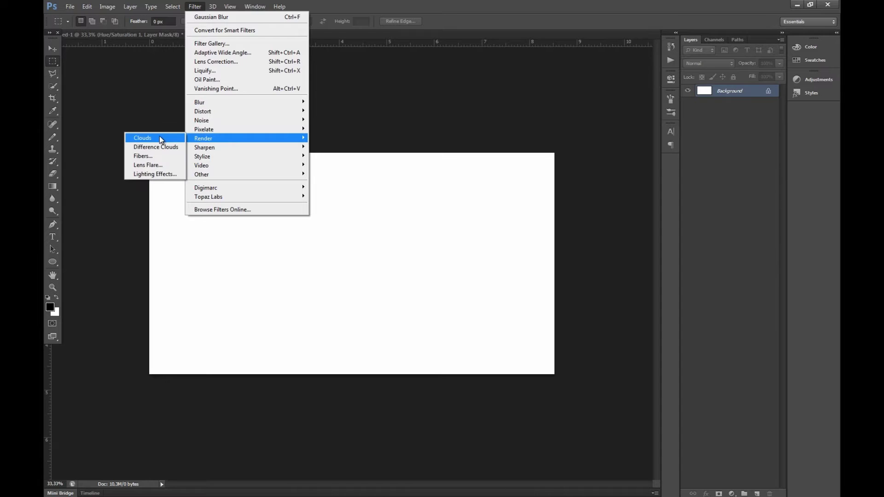
pyautogui.click(160, 137)
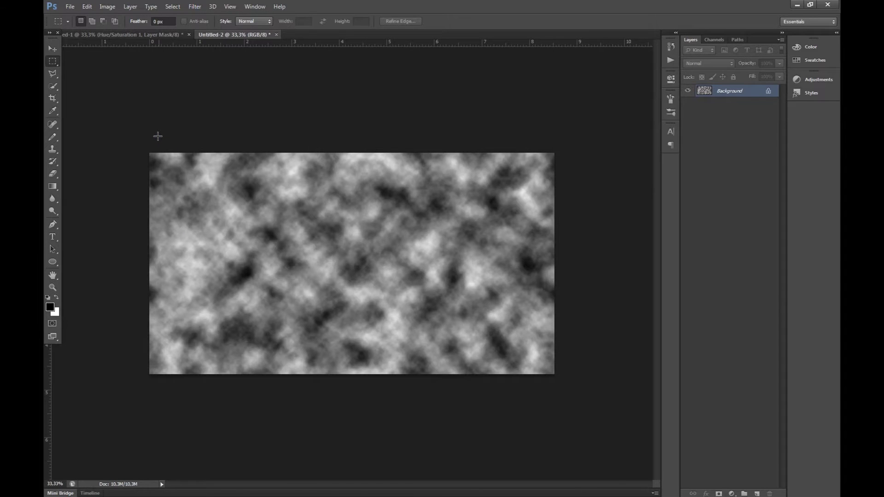
# Swirl the clouds with a Spin radial blur at amount 40, Good quality.
pyautogui.click(190, 7)
pyautogui.moveTo(222, 104)
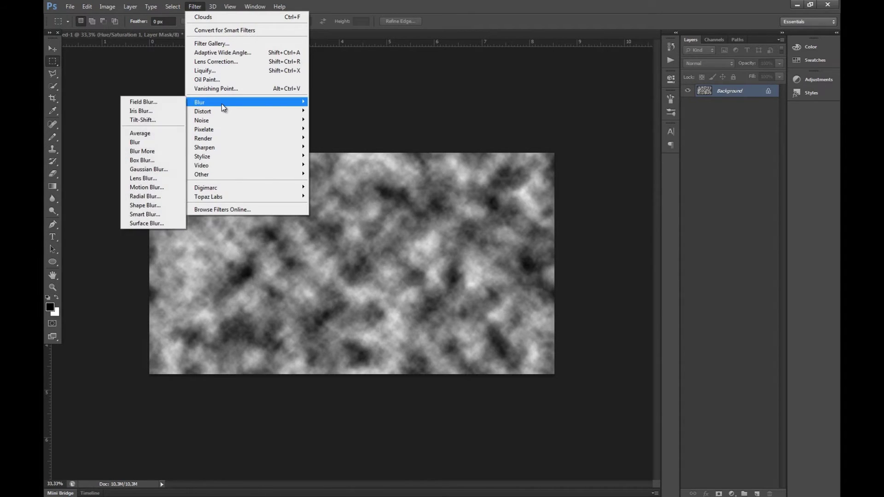
pyautogui.click(154, 197)
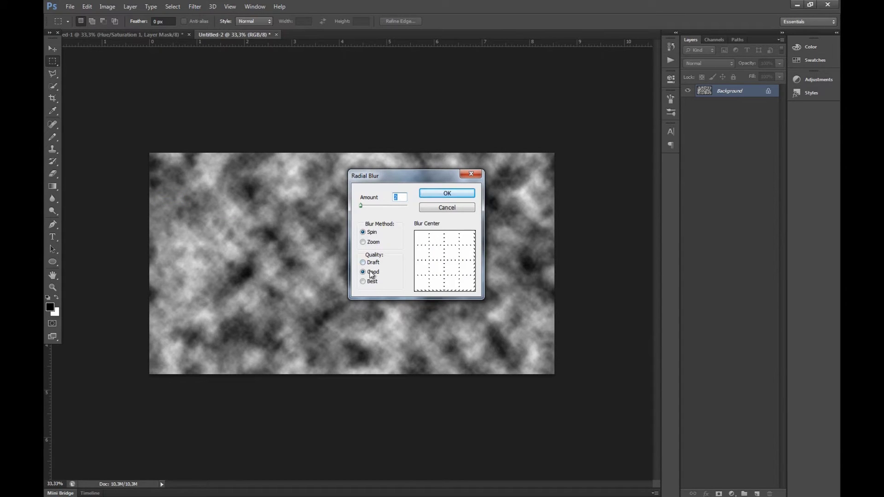
pyautogui.moveTo(362, 205); pyautogui.dragTo(375, 209)
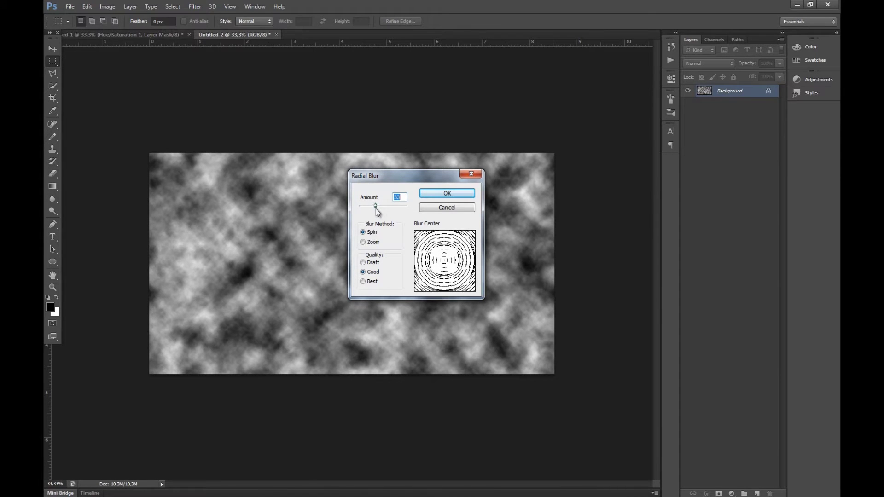
pyautogui.click(456, 193)
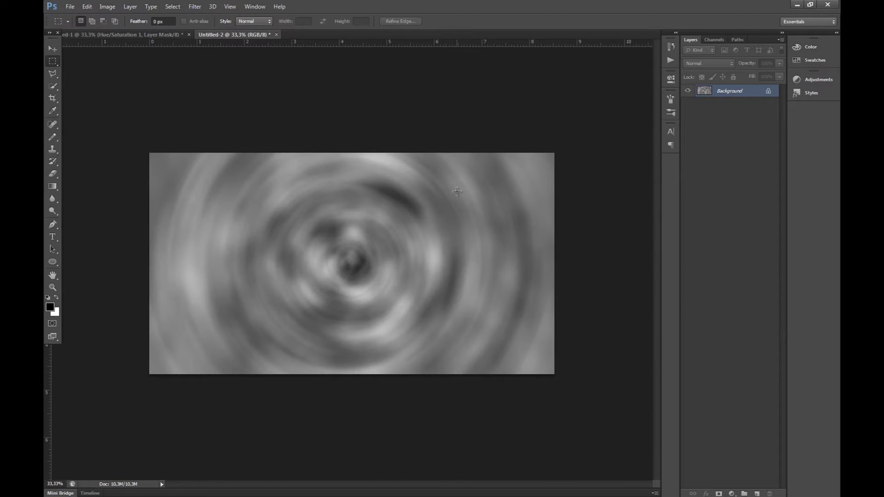
# Apply the Bas Relief sketch filter with Detail 3, Smoothness 2, light from Bottom.
pyautogui.click(192, 11)
pyautogui.click(218, 42)
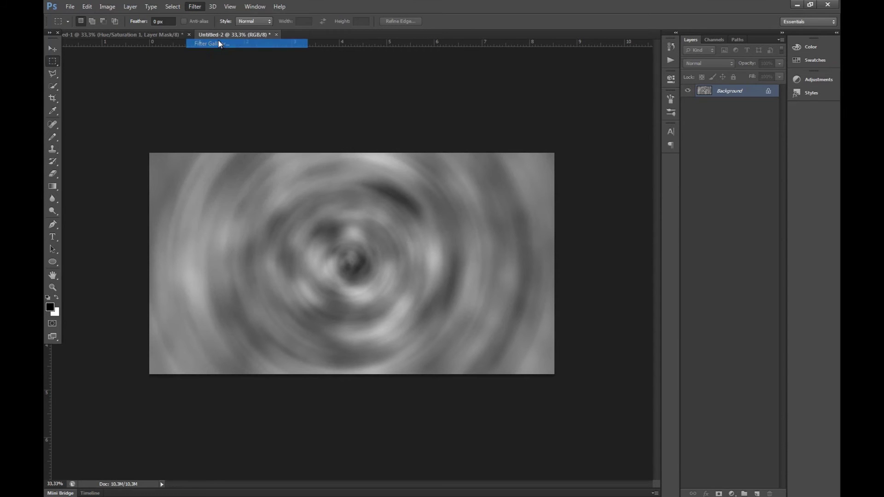
pyautogui.click(606, 66)
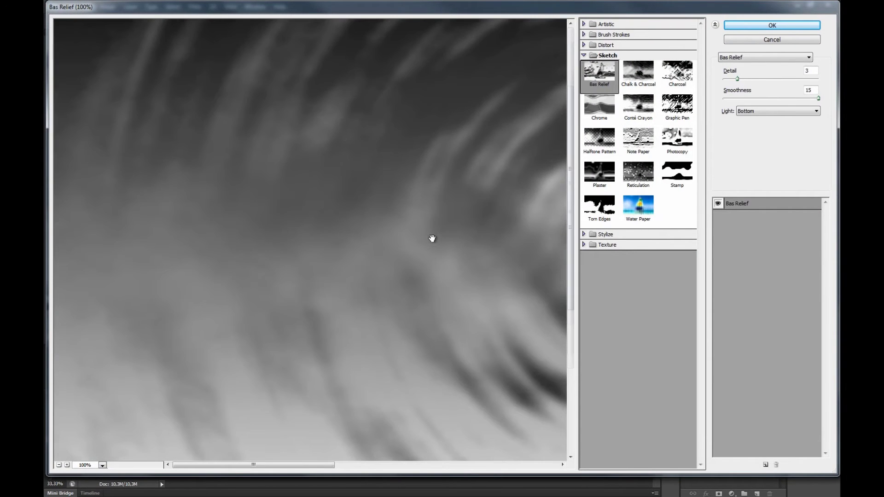
pyautogui.click(58, 465)
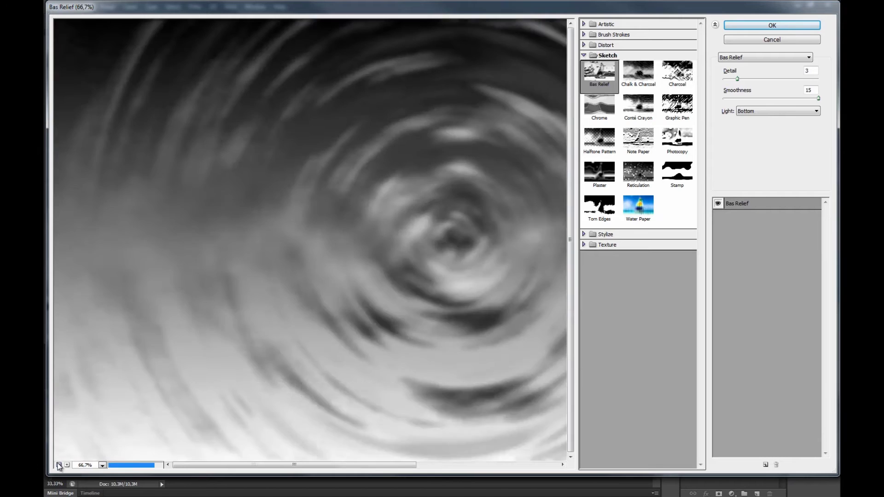
pyautogui.click(59, 464)
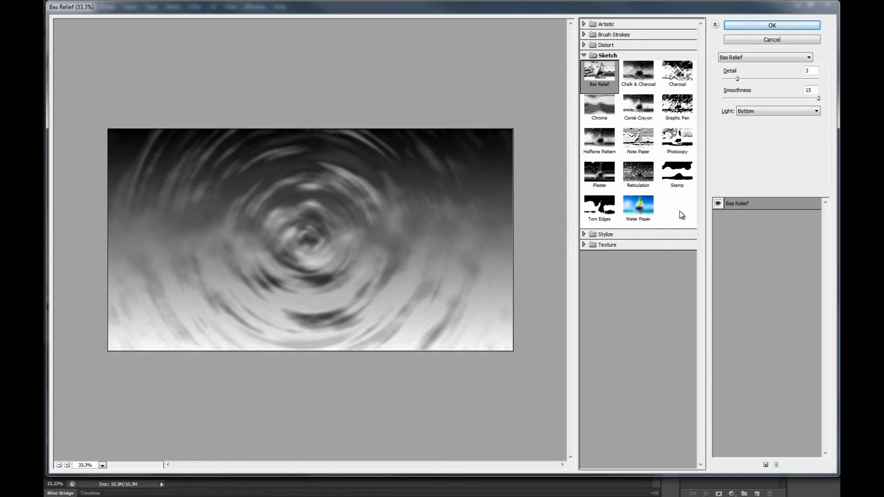
pyautogui.click(807, 71)
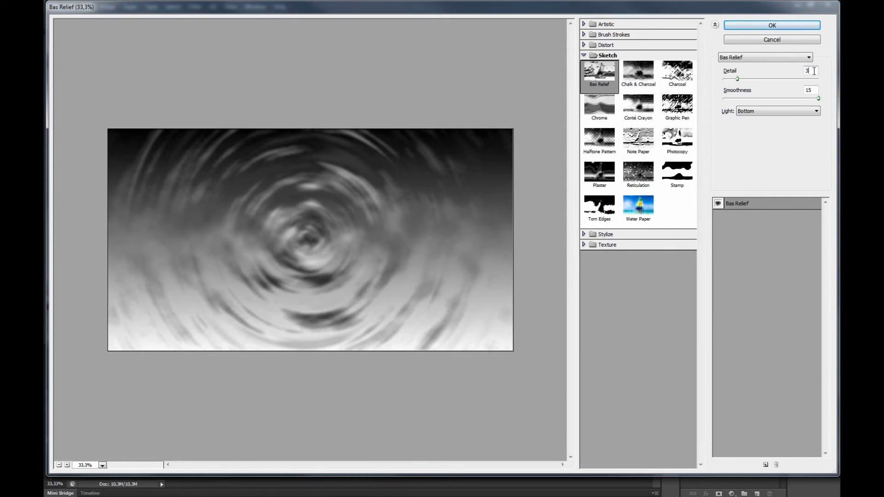
pyautogui.moveTo(737, 79)
pyautogui.mouseDown()
pyautogui.moveTo(746, 79)
pyautogui.moveTo(731, 87)
pyautogui.moveTo(808, 84)
pyautogui.moveTo(733, 84)
pyautogui.mouseUp()
pyautogui.write('3')
pyautogui.press('Tab')
pyautogui.moveTo(816, 104)
pyautogui.mouseDown()
pyautogui.moveTo(729, 110)
pyautogui.moveTo(828, 99)
pyautogui.mouseUp()
pyautogui.click(763, 25)
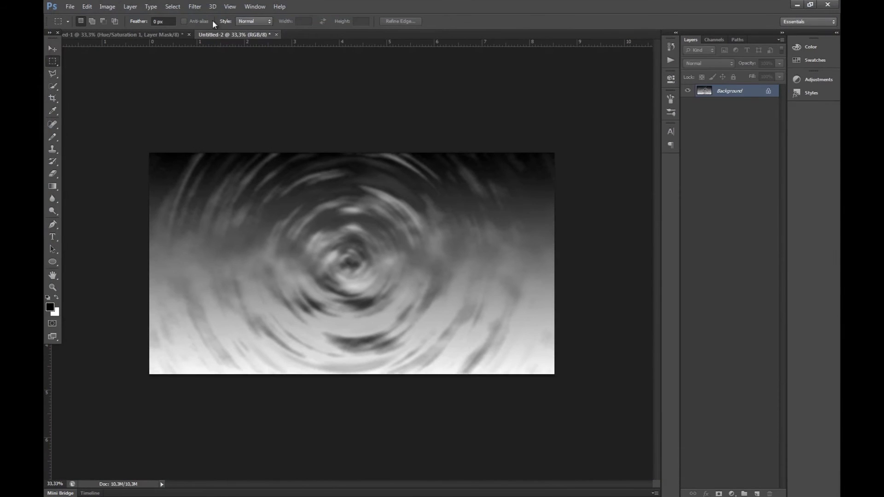
# Apply the Chrome sketch filter with Detail 1 and Smoothness about 4.
pyautogui.click(193, 8)
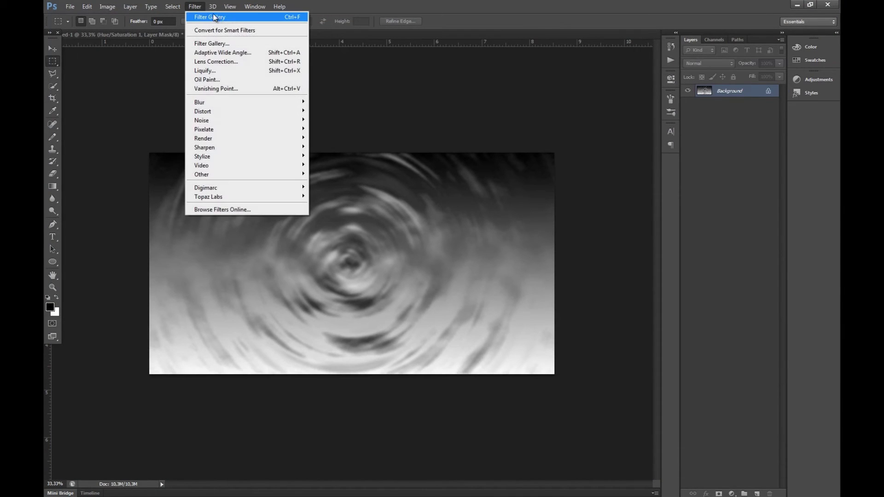
pyautogui.click(233, 43)
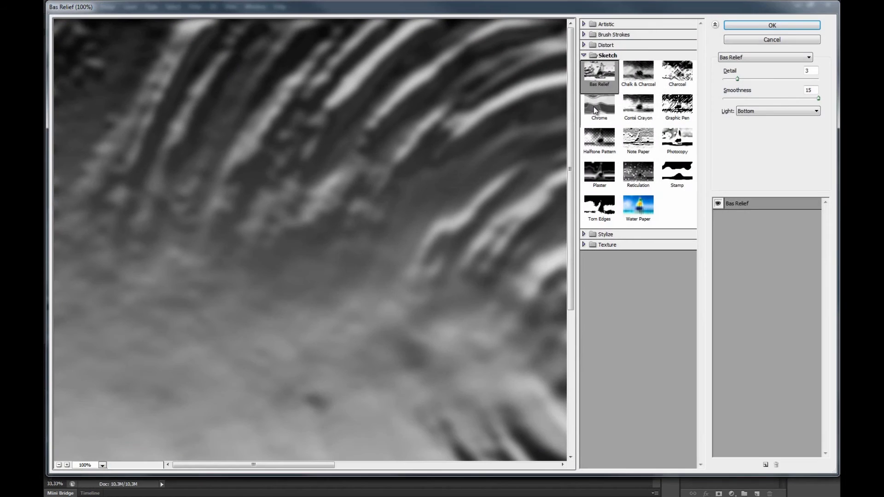
pyautogui.click(595, 107)
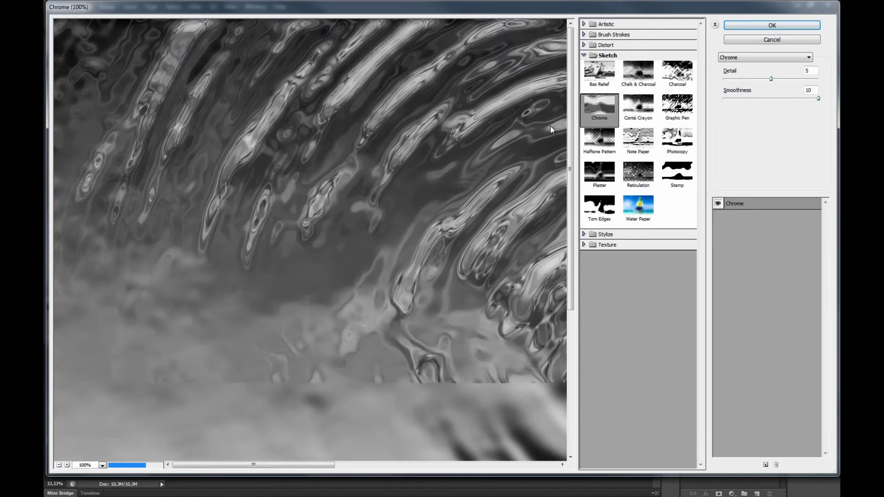
pyautogui.click(59, 465)
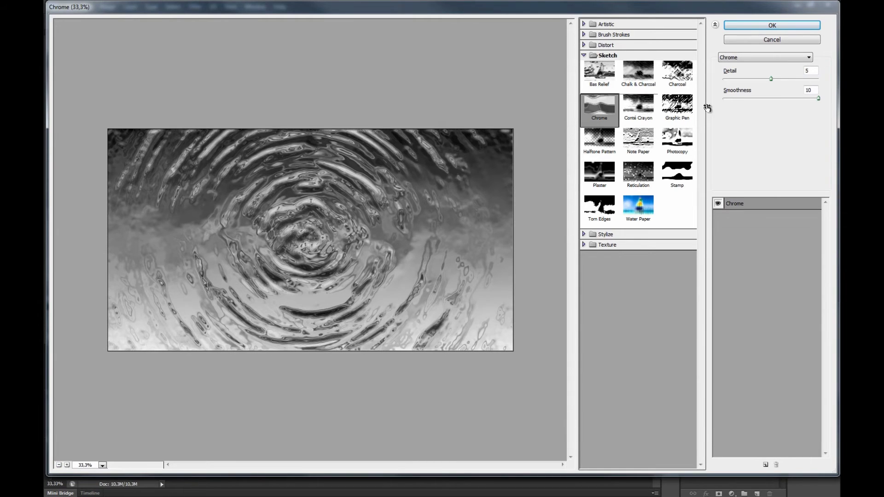
pyautogui.moveTo(770, 79)
pyautogui.mouseDown()
pyautogui.moveTo(735, 79)
pyautogui.moveTo(797, 79)
pyautogui.moveTo(733, 79)
pyautogui.moveTo(769, 80)
pyautogui.mouseUp()
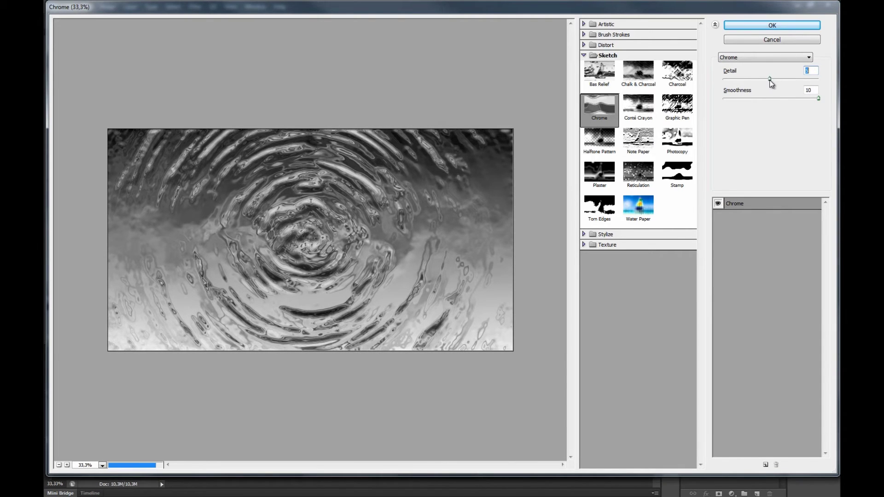
pyautogui.moveTo(818, 98); pyautogui.dragTo(829, 112)
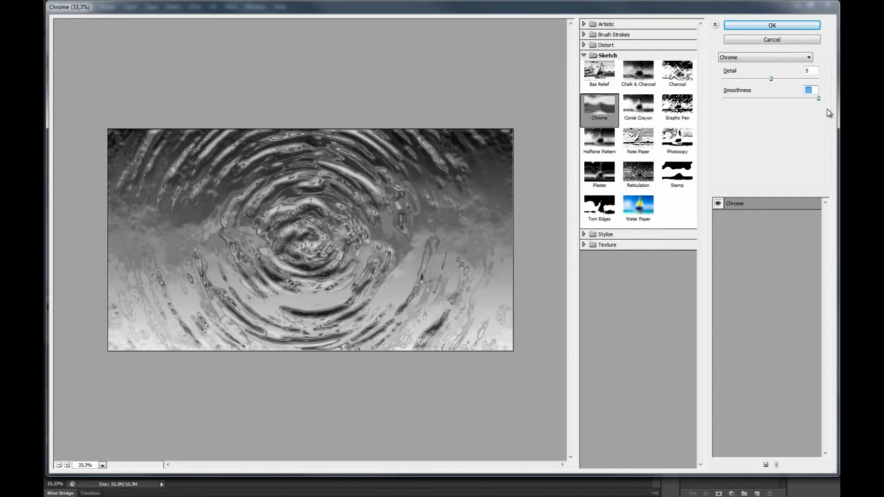
pyautogui.click(772, 26)
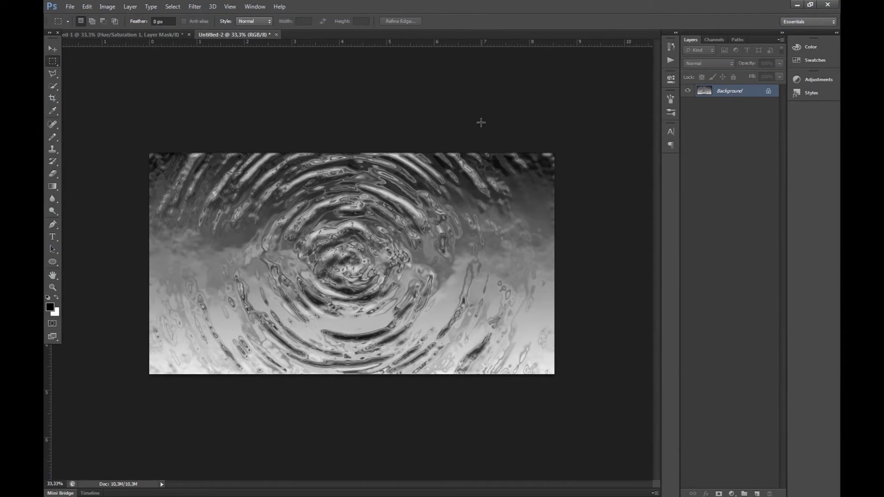
# Apply a slight Spin radial blur with amount 2.
pyautogui.click(194, 7)
pyautogui.moveTo(221, 98)
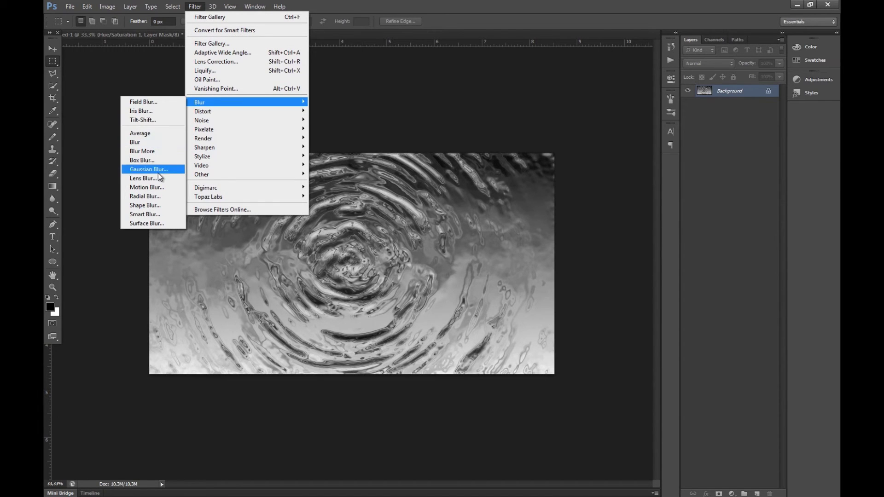
pyautogui.click(155, 194)
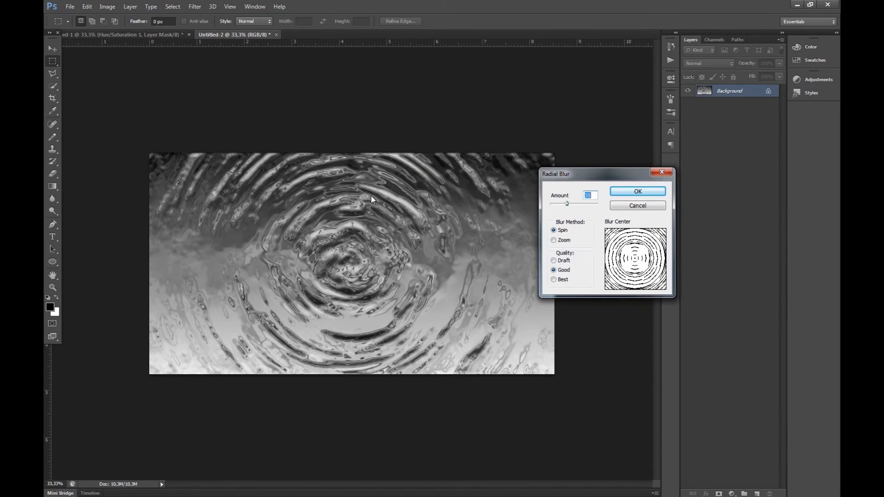
pyautogui.moveTo(567, 206); pyautogui.dragTo(552, 208)
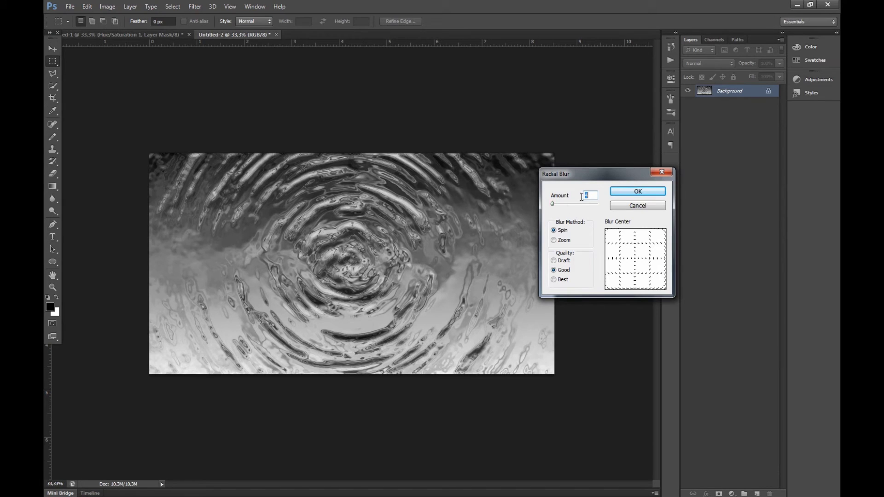
pyautogui.write('2')
pyautogui.click(643, 192)
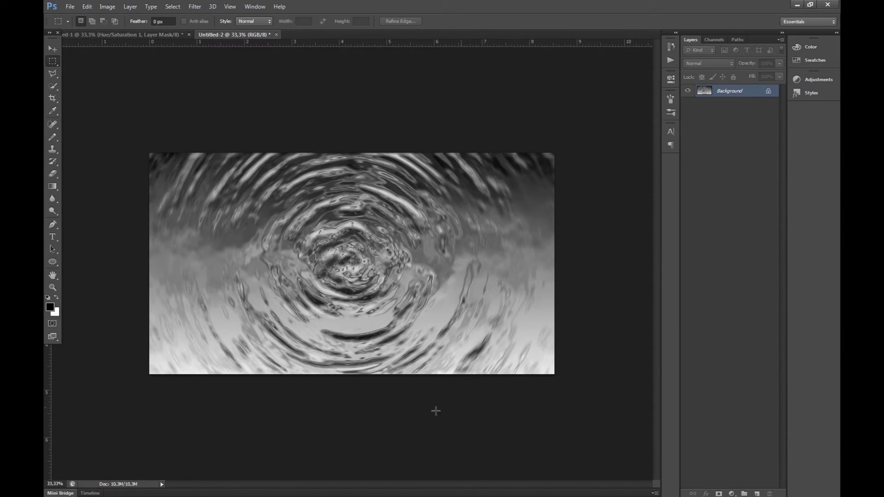
# Soften the ripples with a light Gaussian blur of about 2 pixels.
pyautogui.click(195, 6)
pyautogui.moveTo(250, 101)
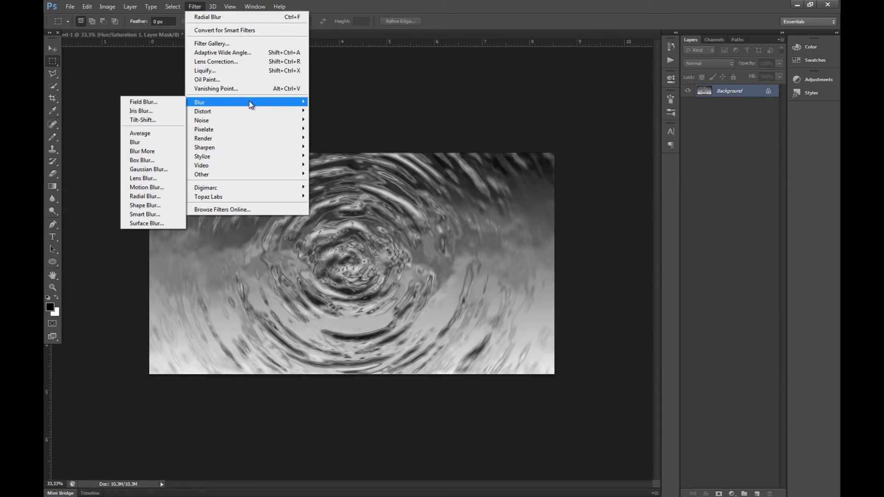
pyautogui.click(159, 168)
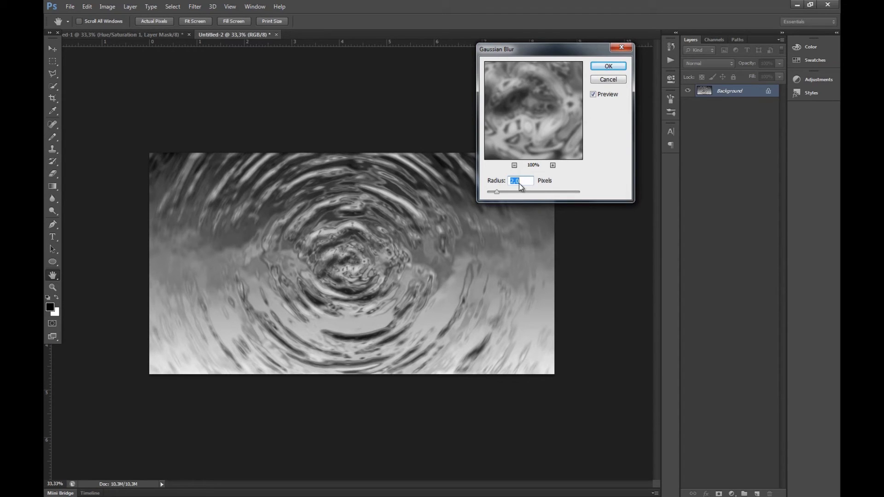
pyautogui.click(610, 66)
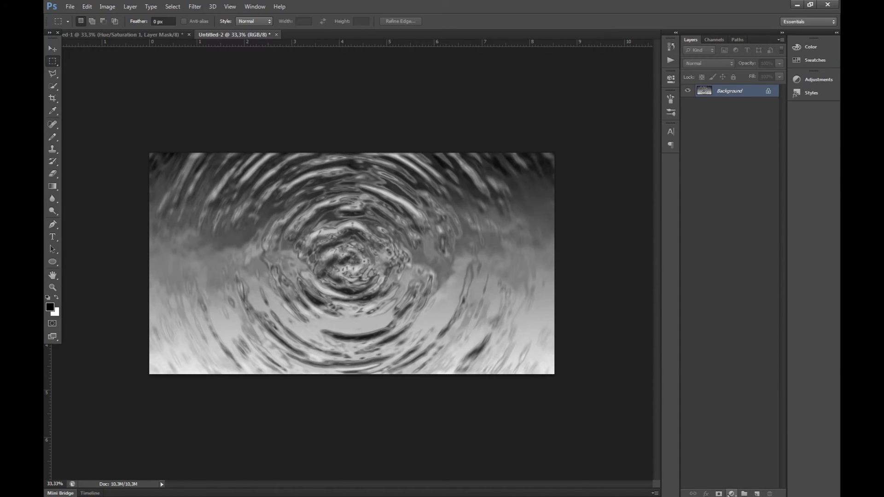
# Add a colorized Hue/Saturation layer with Hue 211 and Saturation 25 for a blue tint.
pyautogui.click(732, 494)
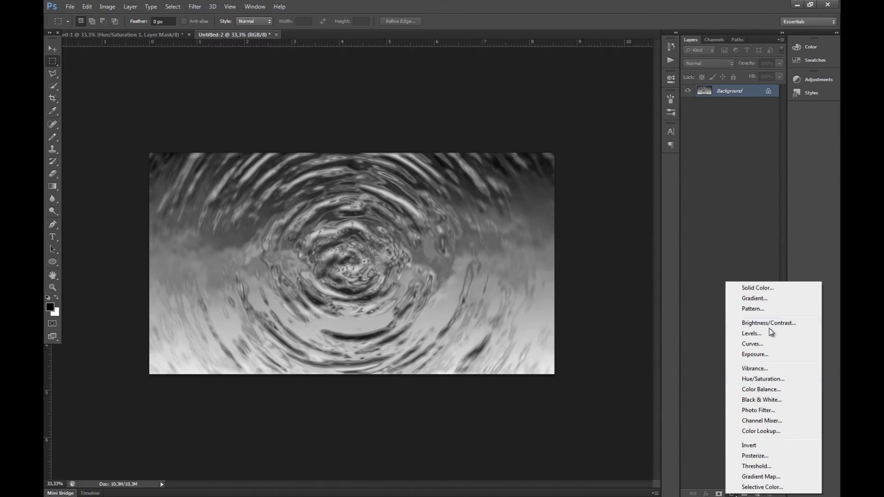
pyautogui.click(780, 379)
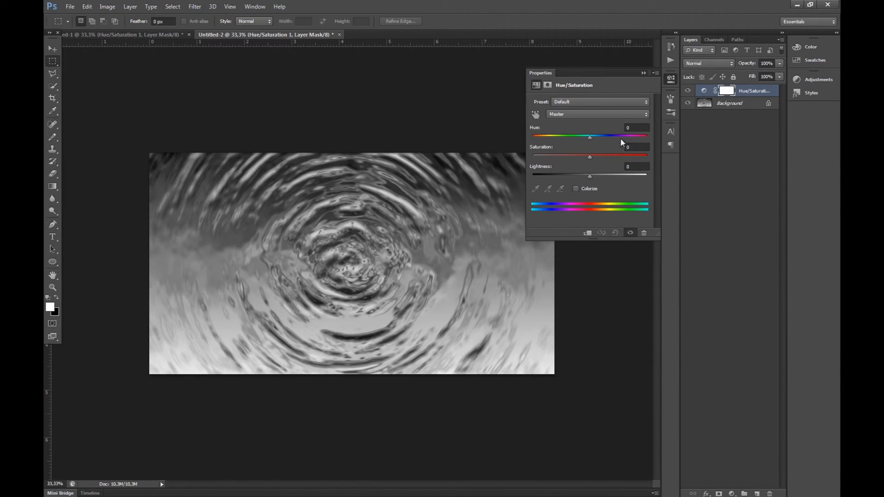
pyautogui.click(576, 189)
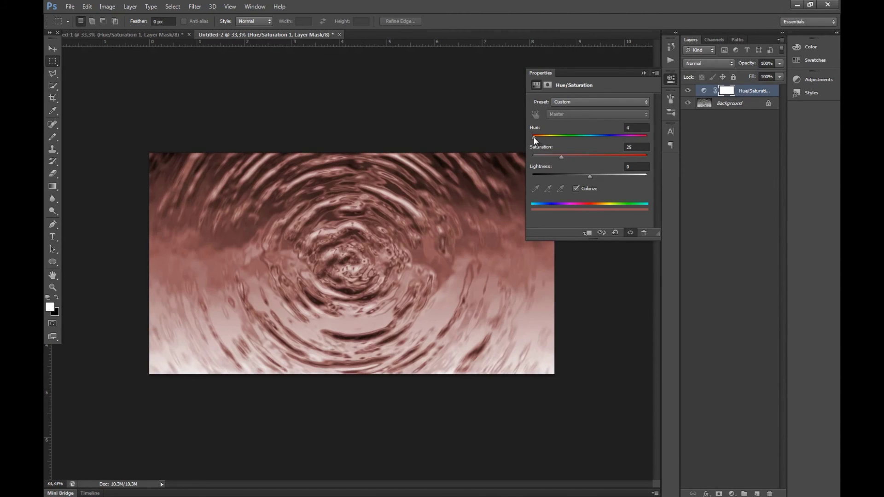
pyautogui.moveTo(535, 137); pyautogui.dragTo(596, 146)
pyautogui.click(728, 225)
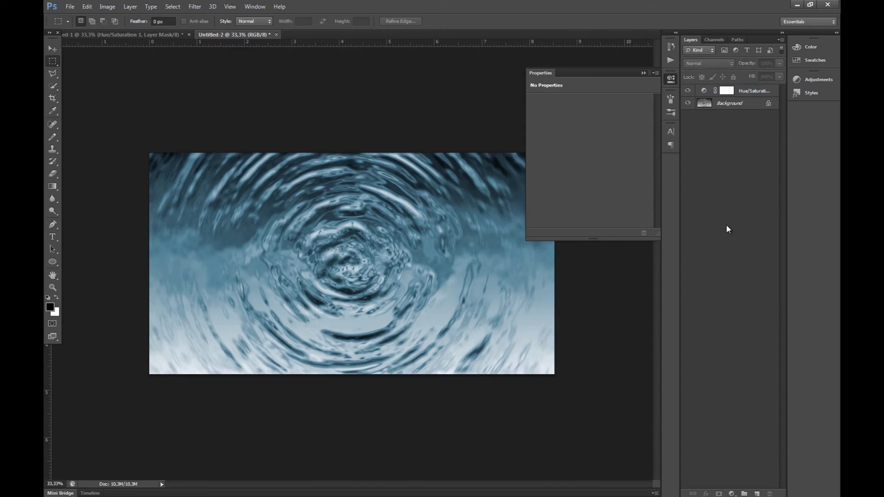
# Collapse the Properties panel and compare the square ripple document with Untitled-2, ending on Untitled-2.
pyautogui.click(643, 73)
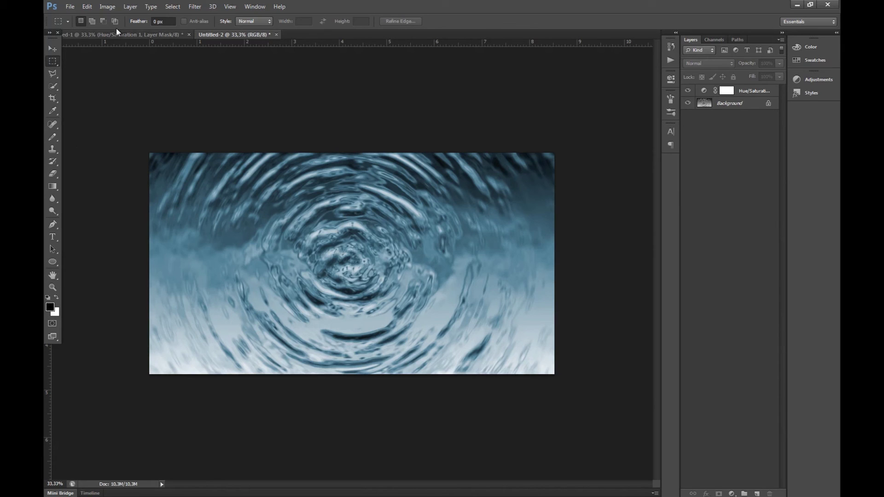
pyautogui.click(132, 35)
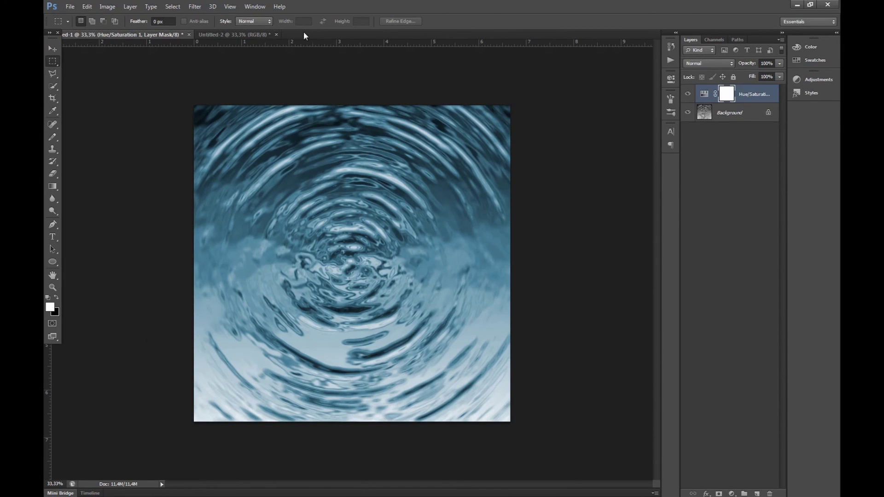
pyautogui.click(251, 34)
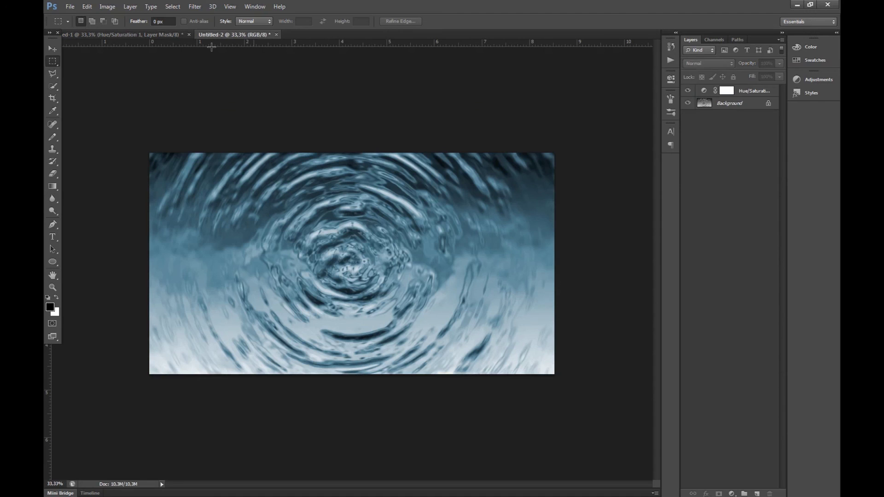
pyautogui.click(145, 32)
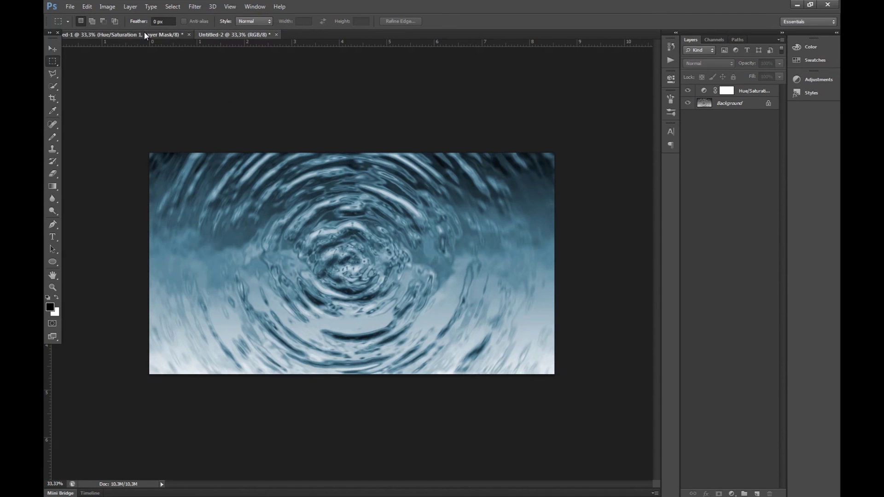
pyautogui.click(236, 35)
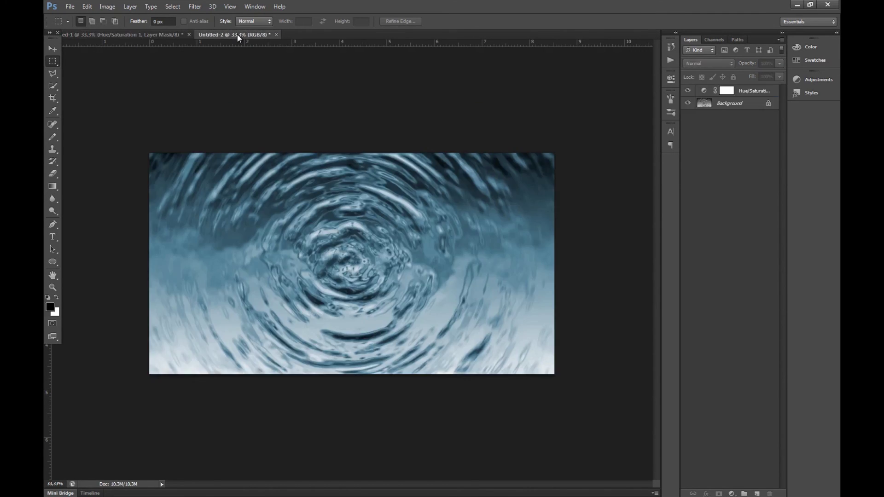